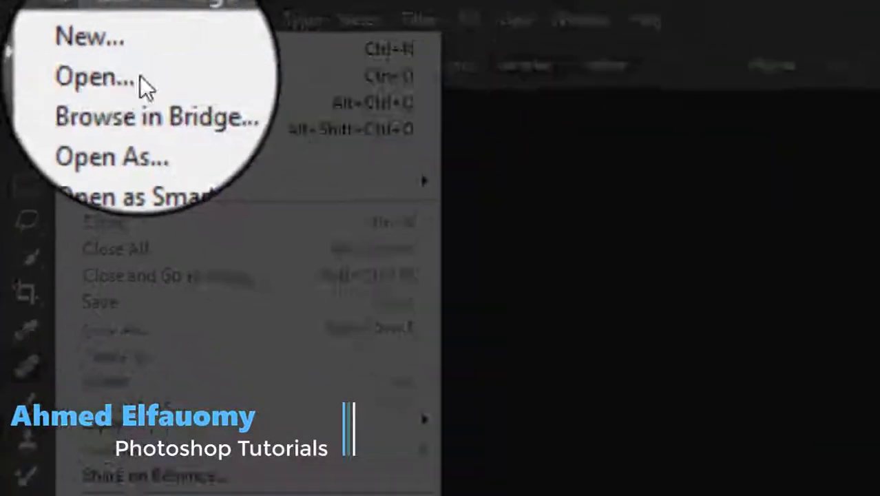
- Bring up the Open dialog from the File menu
left_click(64, 34)
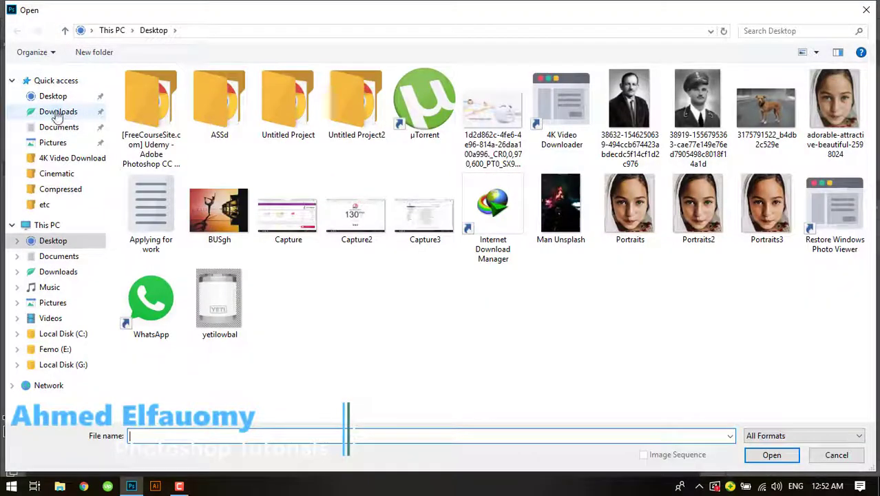
- Open the portrait photo from Downloads and duplicate its background layer
left_click(58, 111)
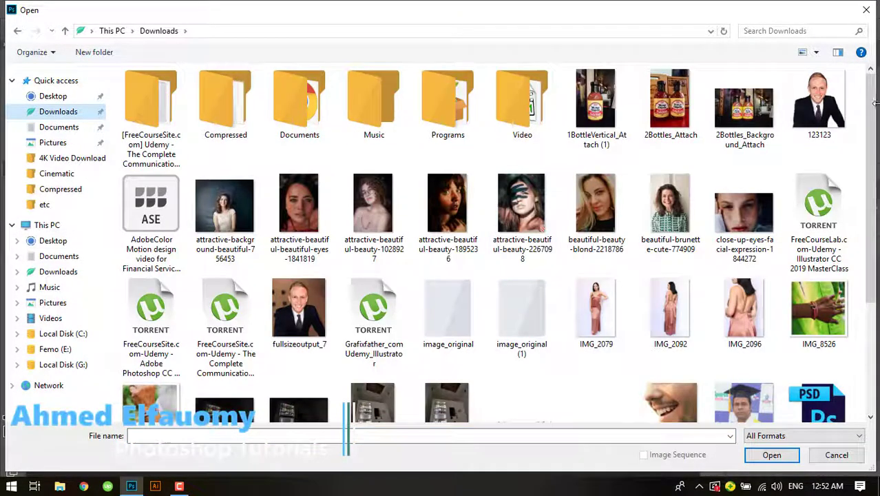
double_click(324, 199)
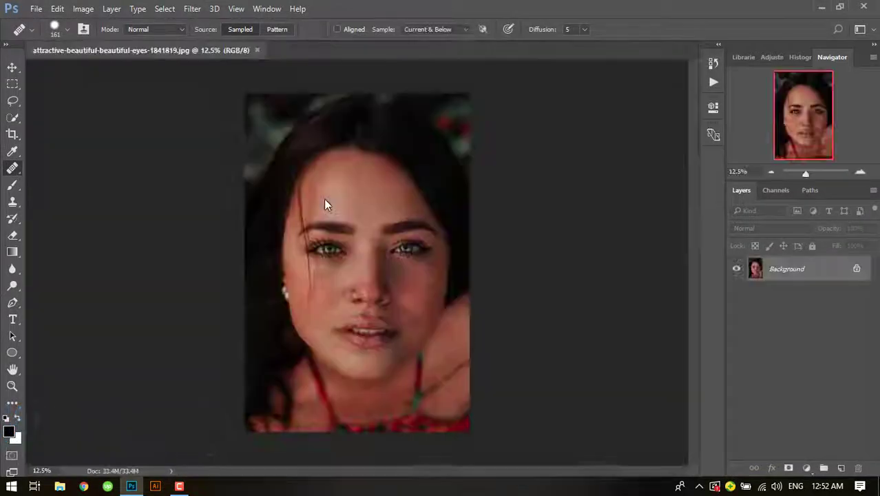
key("v")
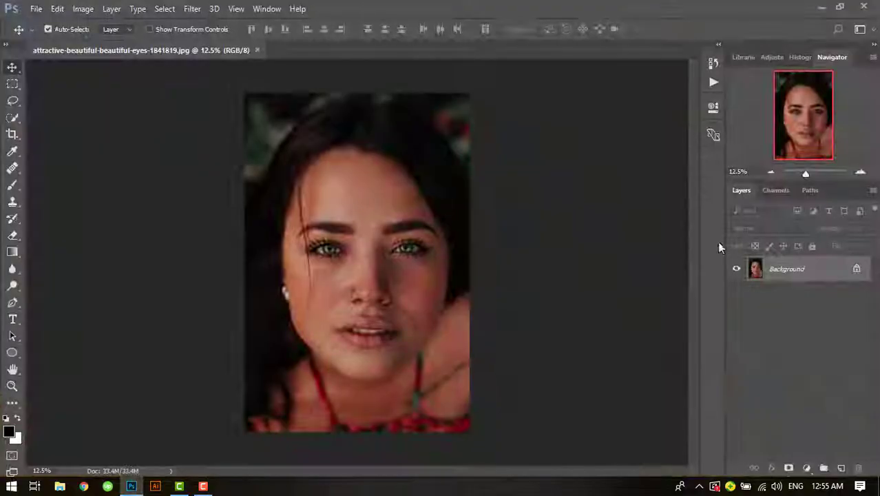
key("ctrl+j")
- Add a Curves adjustment layer above the duplicated background
left_click(807, 470)
left_click(778, 268)
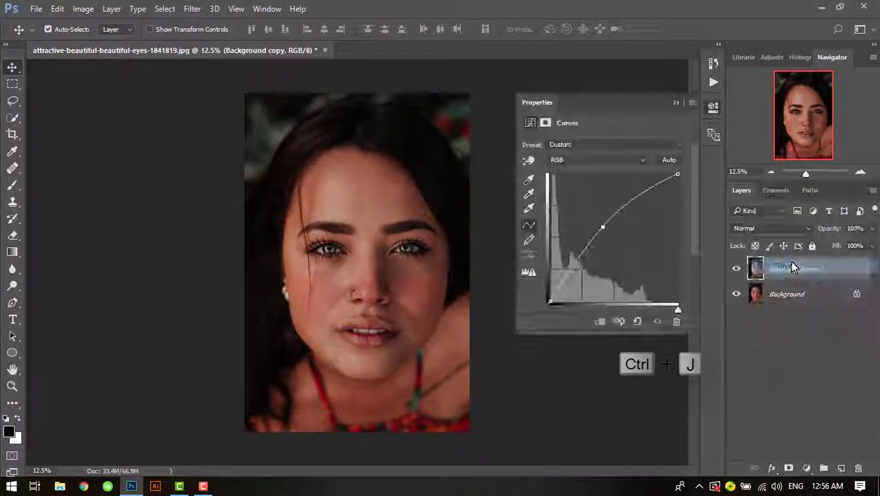
left_click(677, 100)
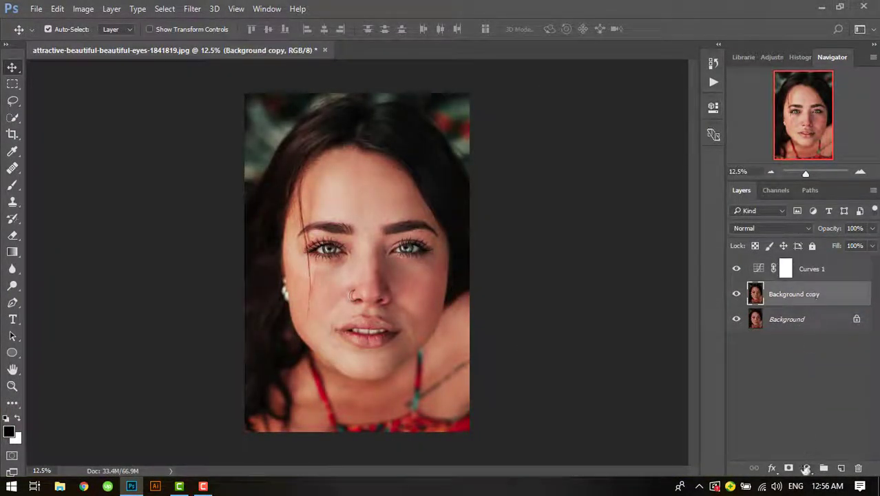
left_click(805, 468)
left_click(721, 308)
left_click(713, 81)
- Run the FS 8-bit action with the Gaussian Blur radius lowered from 8 to about 2 px
left_click(619, 341)
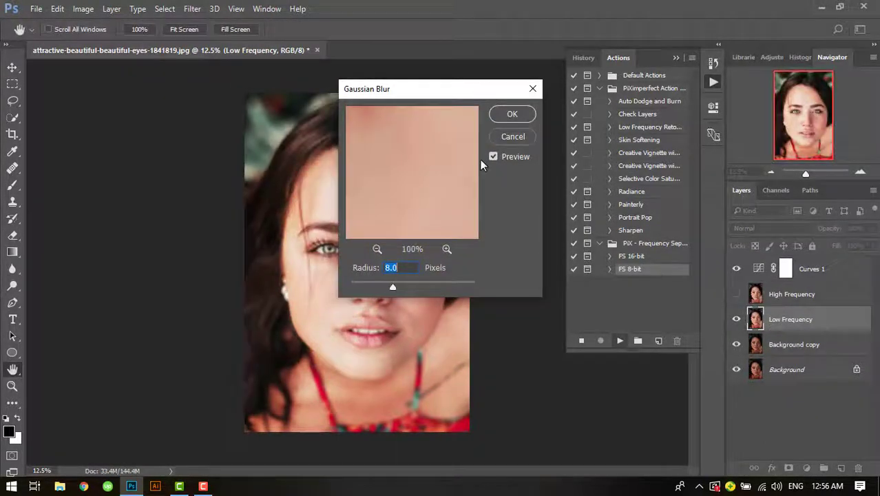
key("ctrl+plus")
key("ctrl+plus")
key("ctrl+plus")
left_click_drag(392, 286, 356, 288)
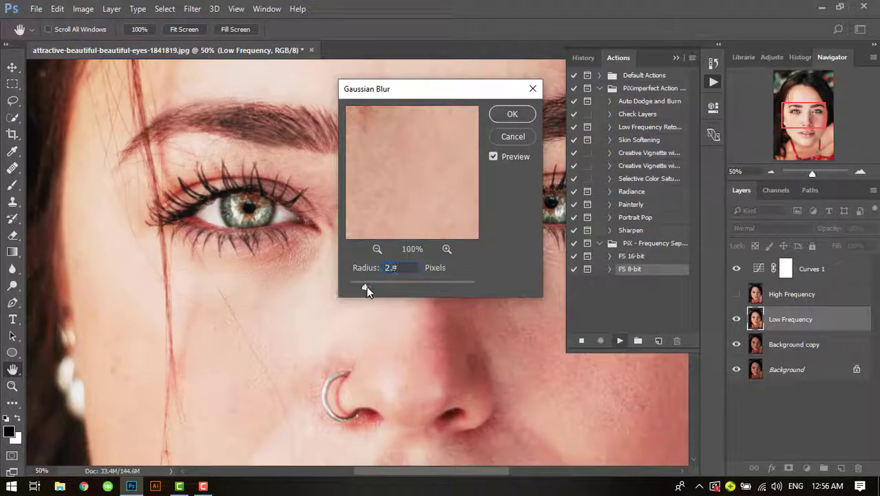
key("Return")
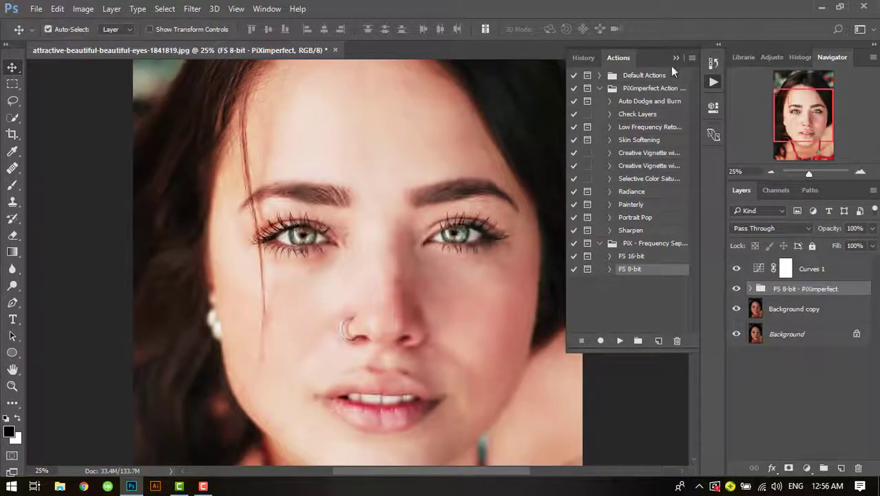
left_click(676, 58)
- Expand the FS group, size the Healing Brush, and add a Low Frequency copy layer
left_click(749, 289)
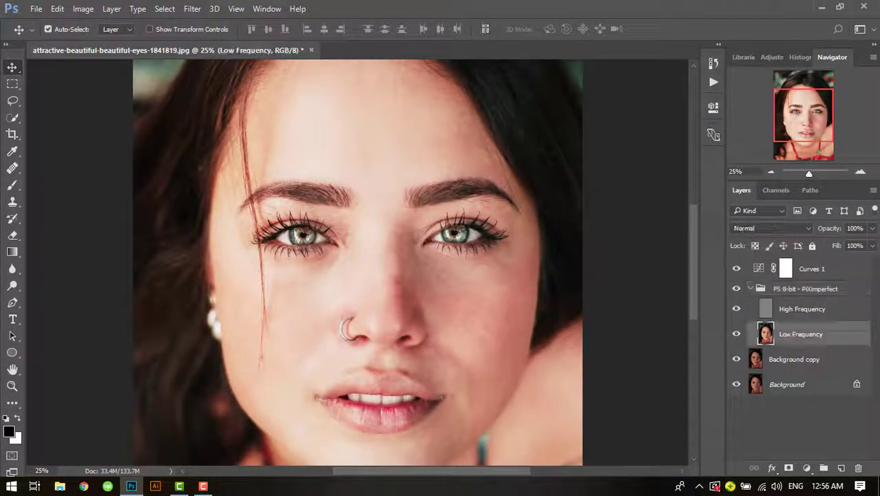
key("j")
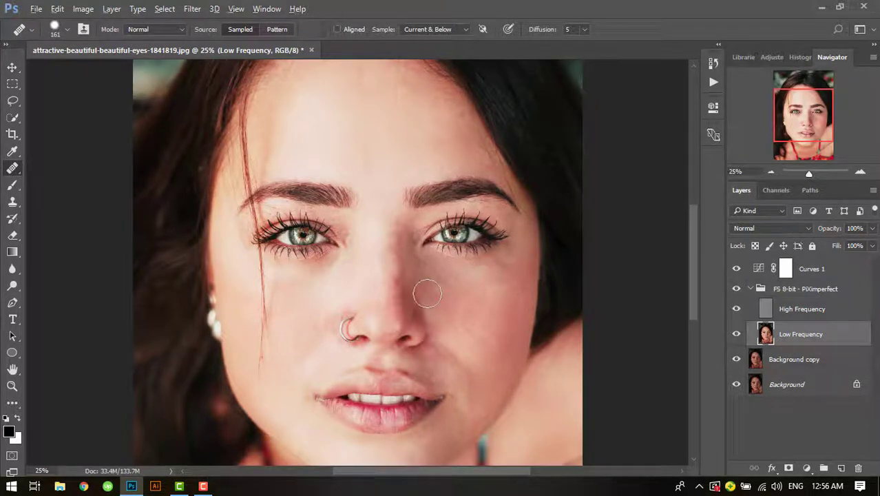
right_click(441, 293)
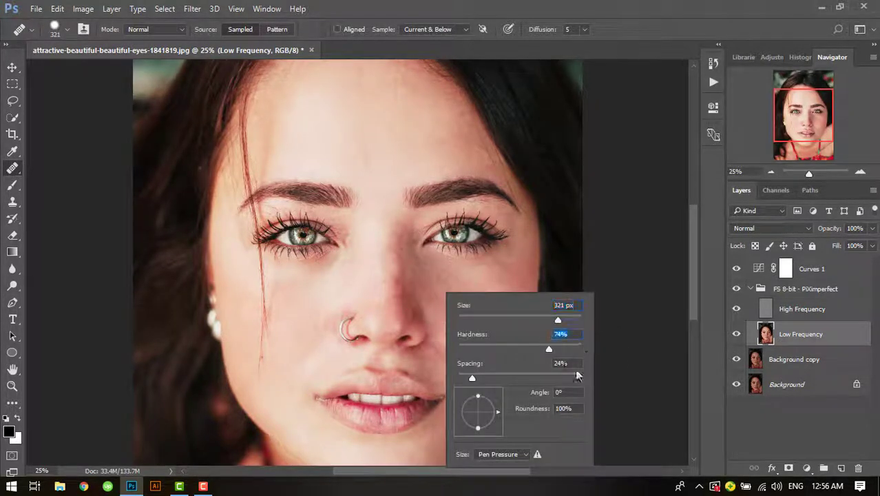
left_click(456, 269)
key("Return")
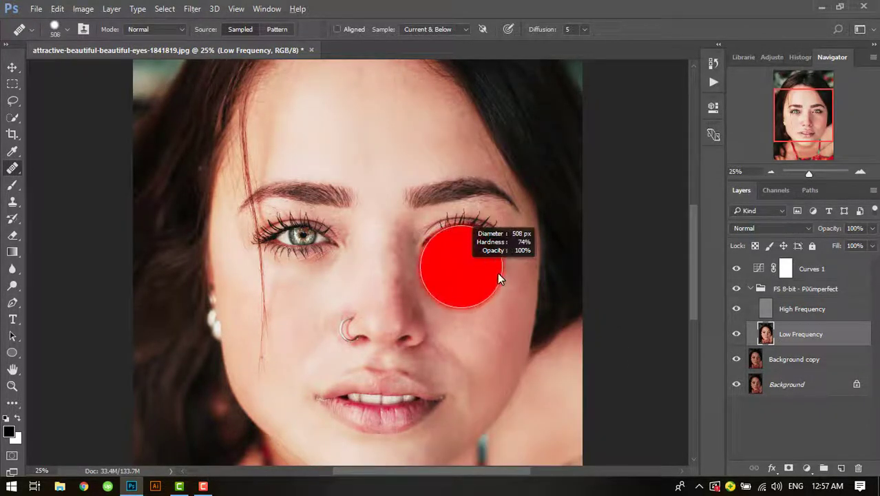
left_click(456, 269)
key("Return")
key("ctrl+plus")
scroll(572, 330, "right", 3)
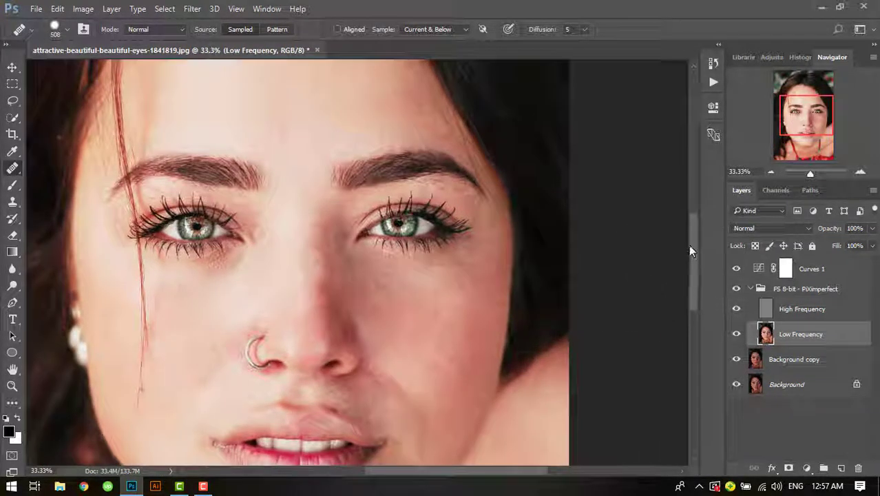
scroll(691, 251, "down", 2)
left_click_drag(819, 334, 840, 467)
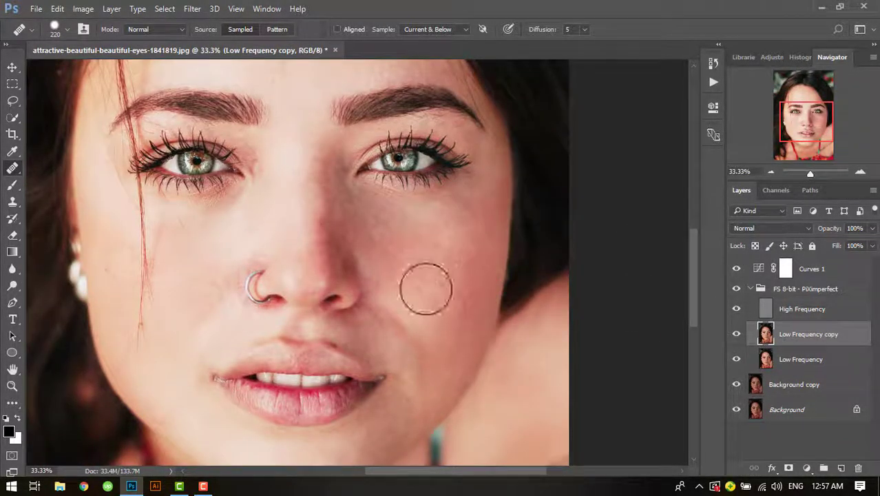
- Hide High Frequency and heal the blotchy cheek and uneven tone beside the mouth
left_click(736, 308)
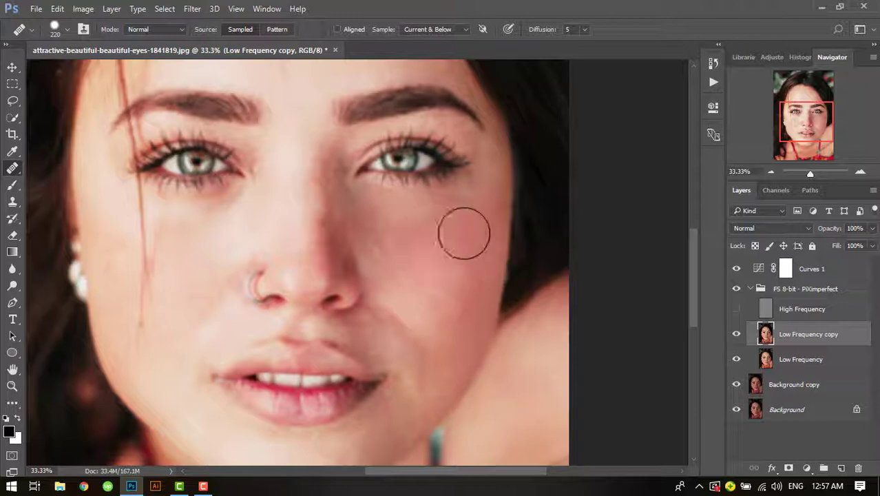
scroll(483, 212, "up", 1)
scroll(487, 298, "down", 3)
scroll(448, 217, "down", 3)
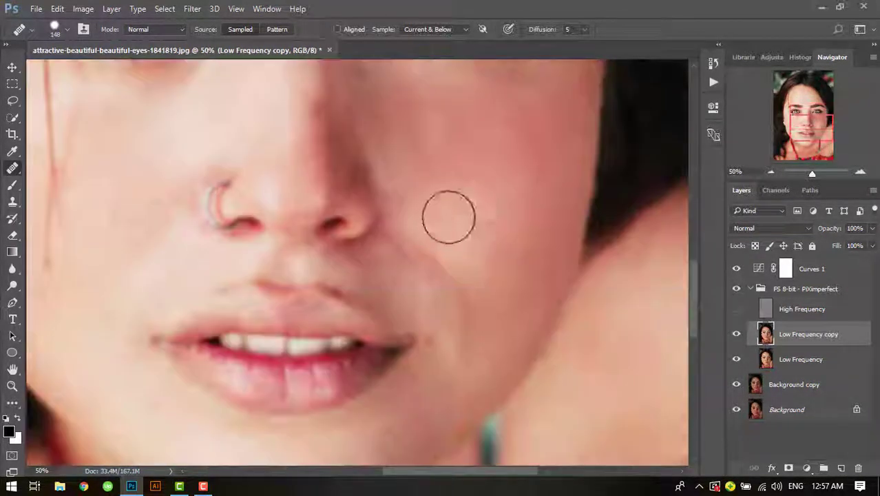
left_click_drag(448, 217, 482, 196)
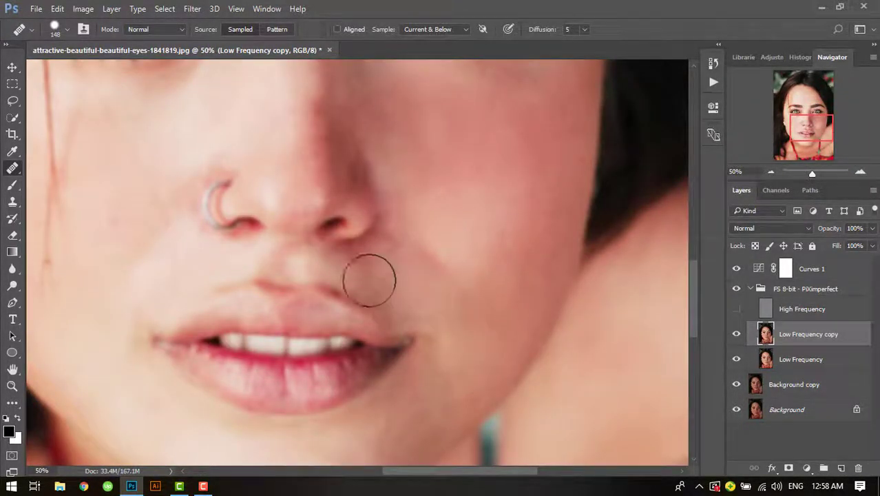
mouse_move(369, 279)
left_mouse_down()
mouse_move(375, 285)
mouse_move(426, 265)
left_mouse_up()
left_click(464, 225, "alt")
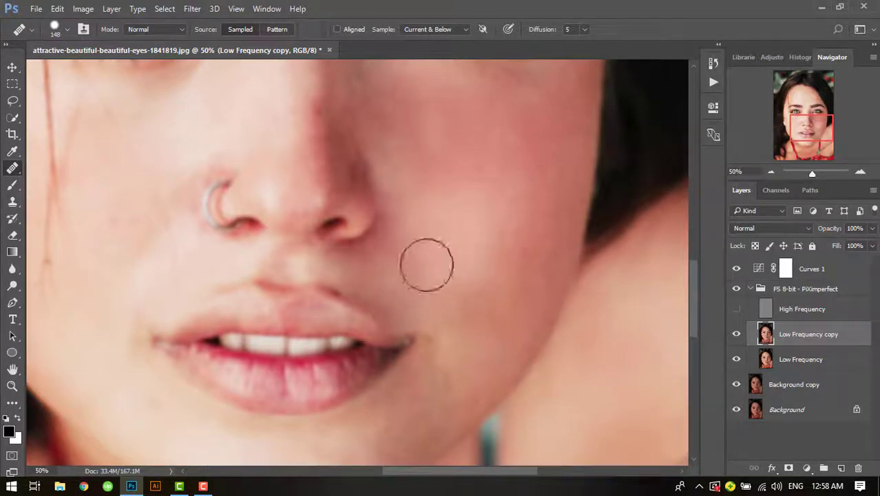
scroll(260, 407, "down", 2)
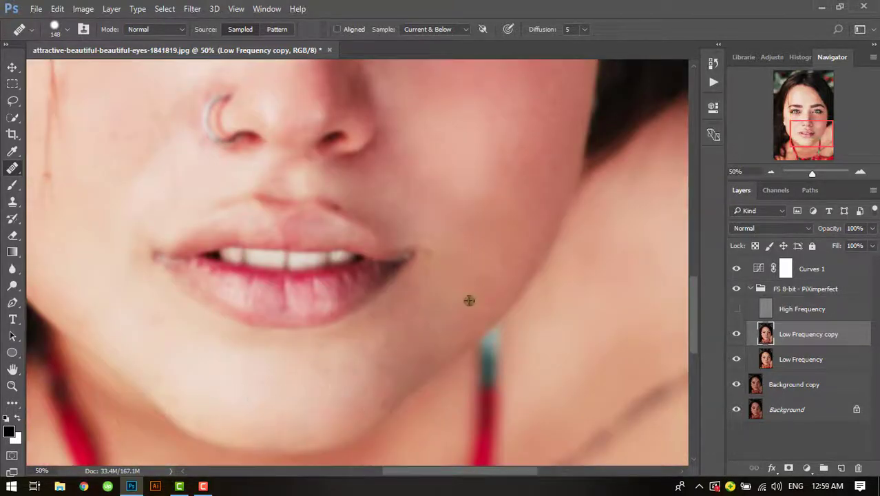
left_click_drag(469, 300, 432, 325)
- Heal blemishes on the chin, beside the nose, and across the cheek
scroll(283, 299, "left", 4)
left_click(561, 333)
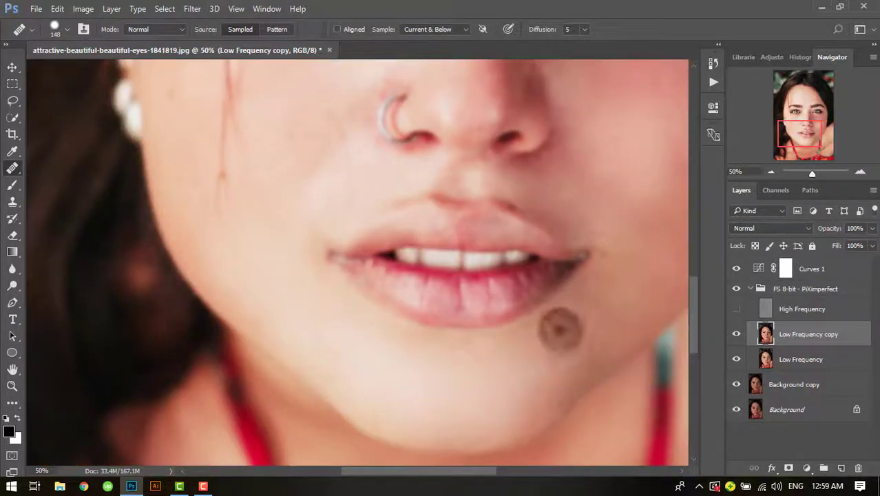
scroll(232, 255, "up", 4)
scroll(232, 255, "left", 1)
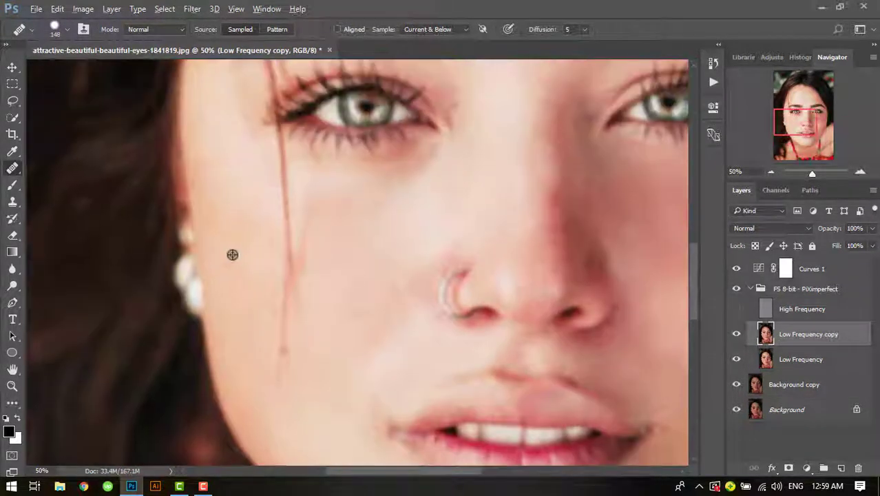
left_click(386, 288)
left_click(398, 364)
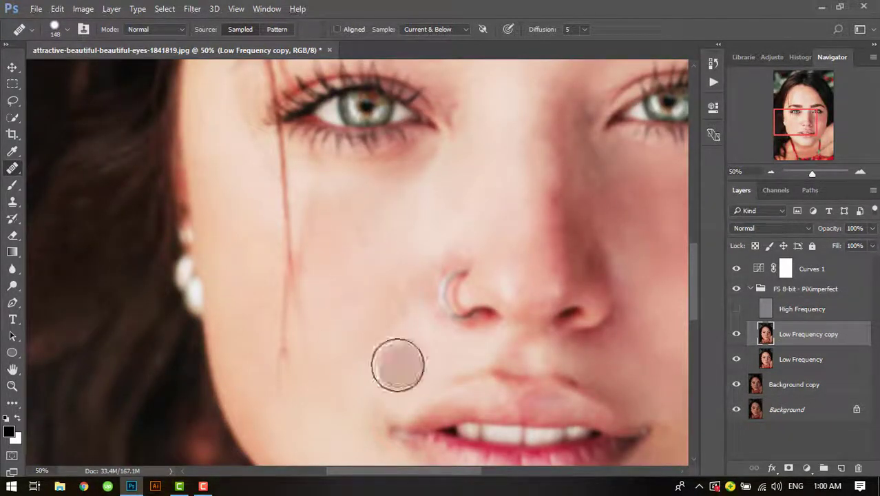
left_click(340, 268)
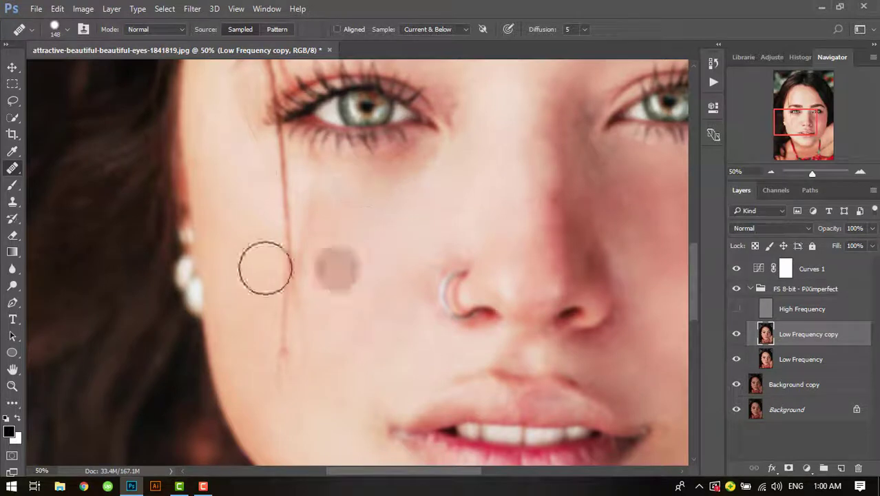
left_click(409, 206)
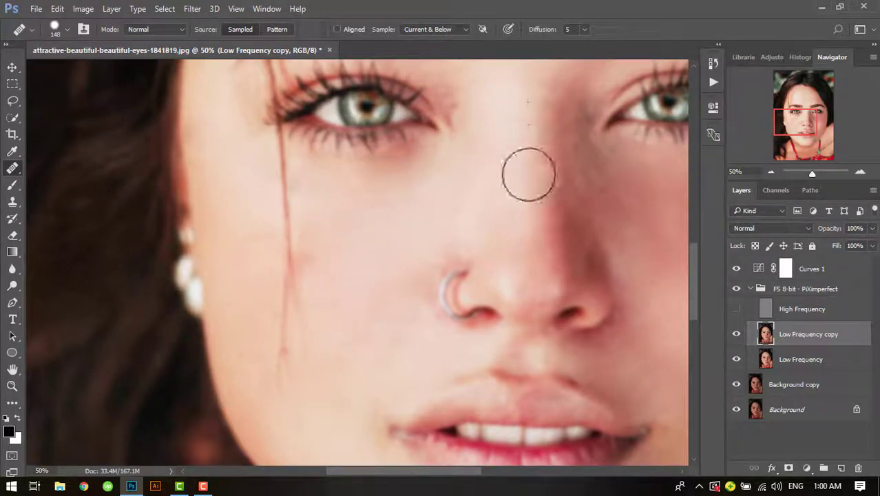
left_click_drag(549, 178, 415, 256)
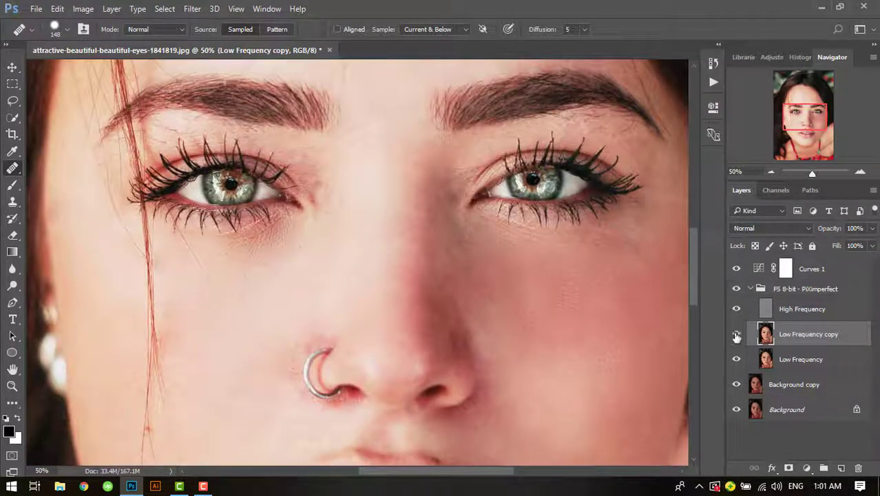
- Show High Frequency again and heal the skin above the upper lip and beside the nose
scroll(505, 338, "down", 1)
scroll(413, 227, "up", 3)
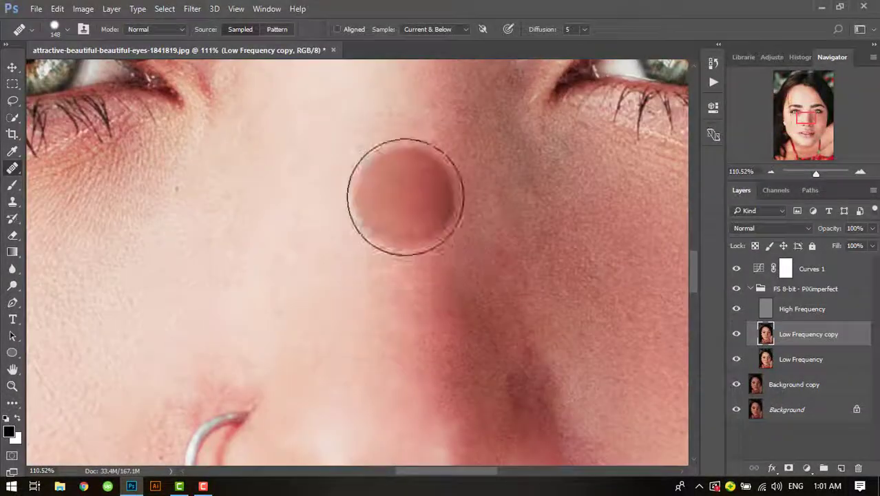
scroll(344, 387, "down", 2)
scroll(294, 334, "down", 2)
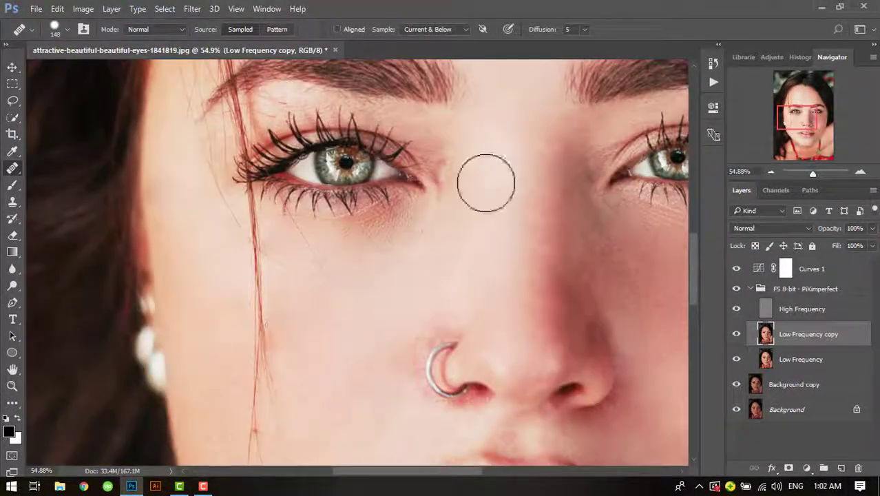
left_click_drag(815, 172, 810, 175)
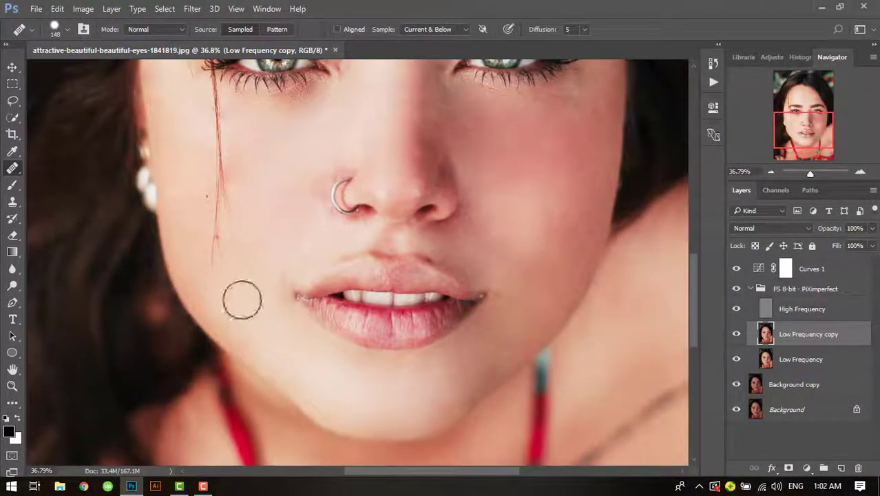
key("ctrl+1")
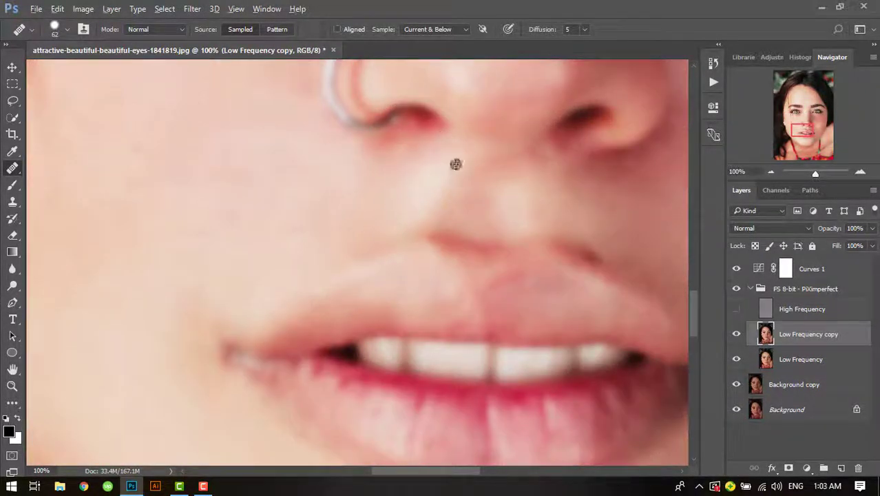
left_click(736, 308)
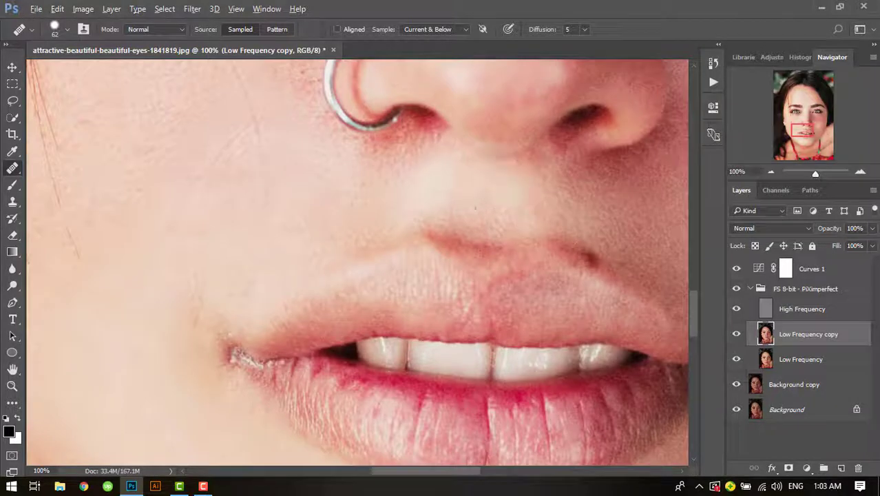
left_click_drag(462, 177, 471, 154)
left_click_drag(535, 168, 556, 224)
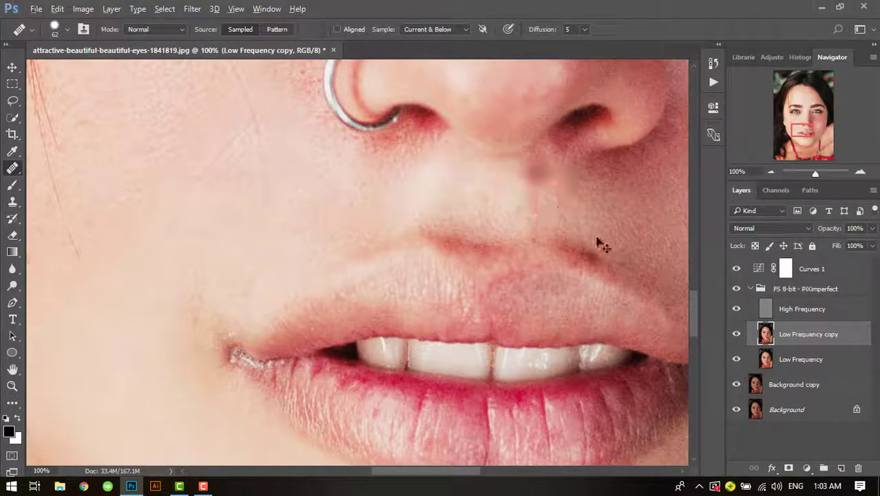
- Heal a spot on the forehead and check the skin texture near the hairline
scroll(198, 185, "left", 2)
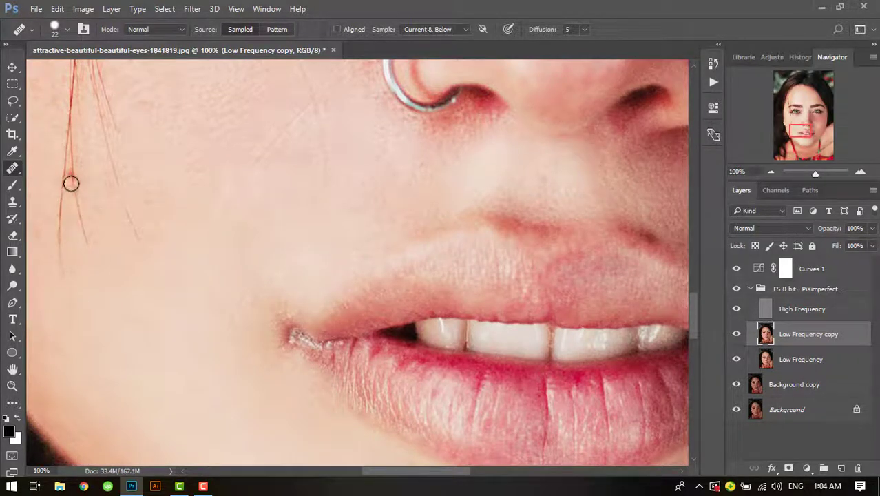
scroll(441, 204, "up", 5)
scroll(441, 205, "left", 5)
scroll(450, 143, "up", 1)
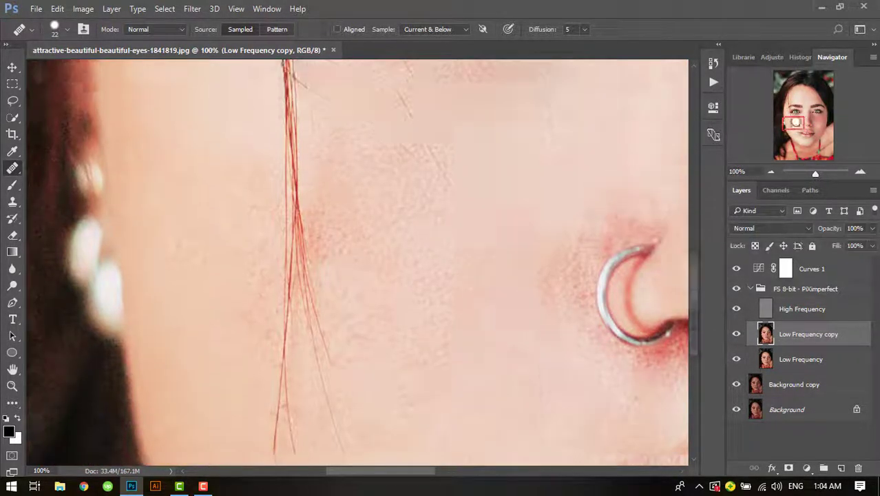
scroll(535, 219, "up", 5)
scroll(535, 219, "left", 1)
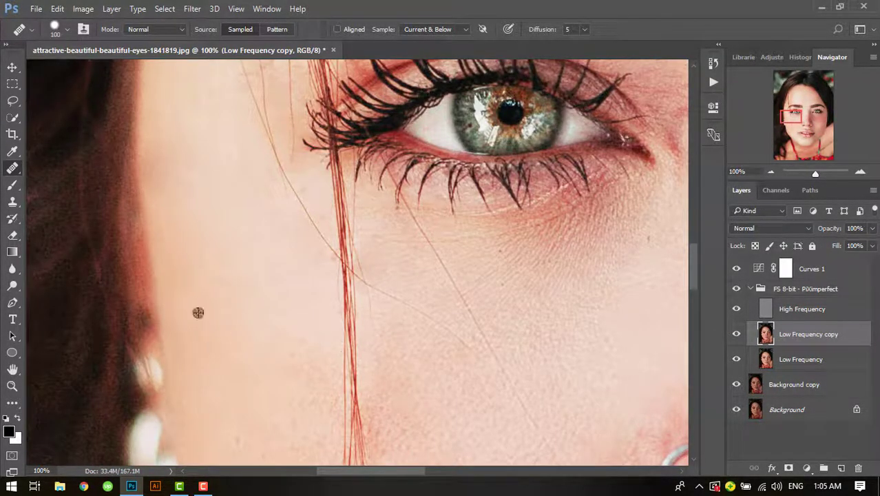
scroll(221, 275, "down", 3)
scroll(220, 275, "left", 1)
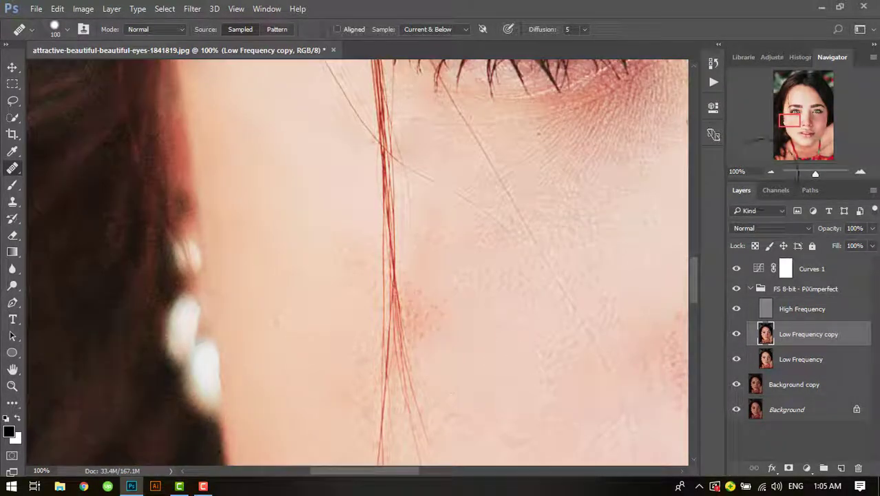
scroll(362, 208, "down", 3)
scroll(362, 208, "up", 2)
scroll(362, 208, "up", 1)
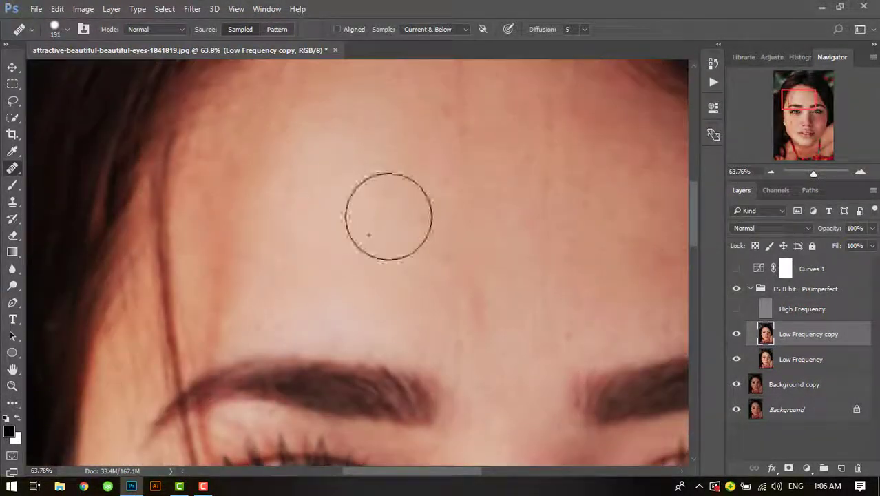
scroll(380, 240, "down", 1)
left_click(472, 246)
scroll(210, 268, "up", 1)
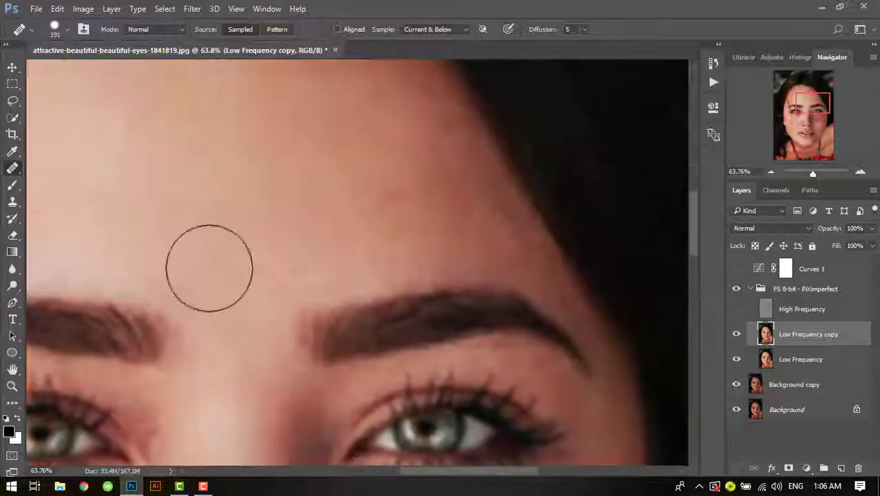
left_click(736, 309)
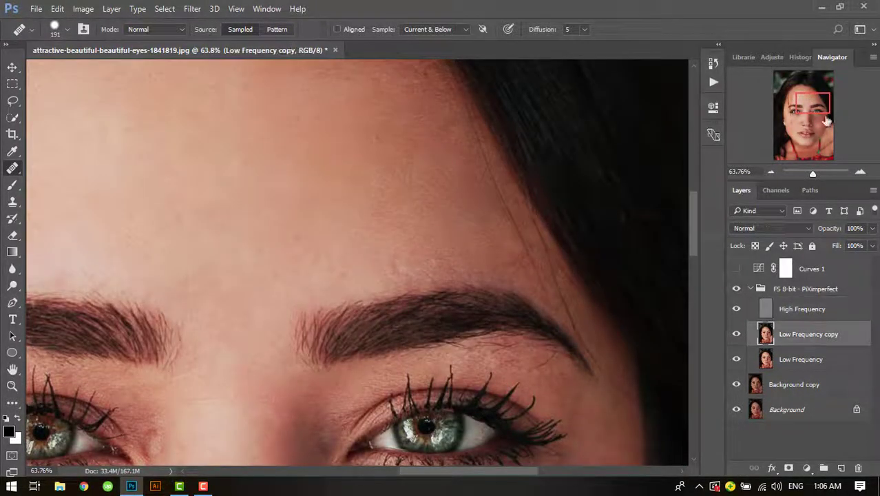
left_click_drag(826, 120, 824, 117)
left_click_drag(455, 306, 376, 335)
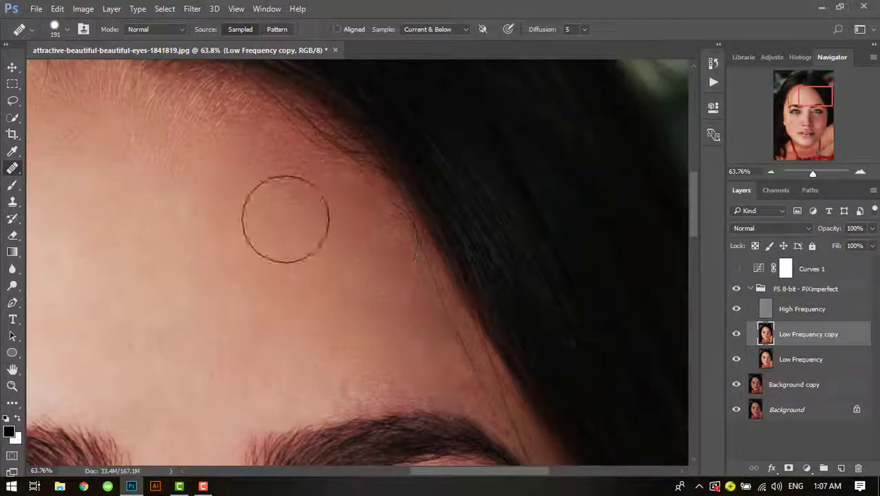
- Heal the skin at the inner eye corner
scroll(98, 196, "down", 3)
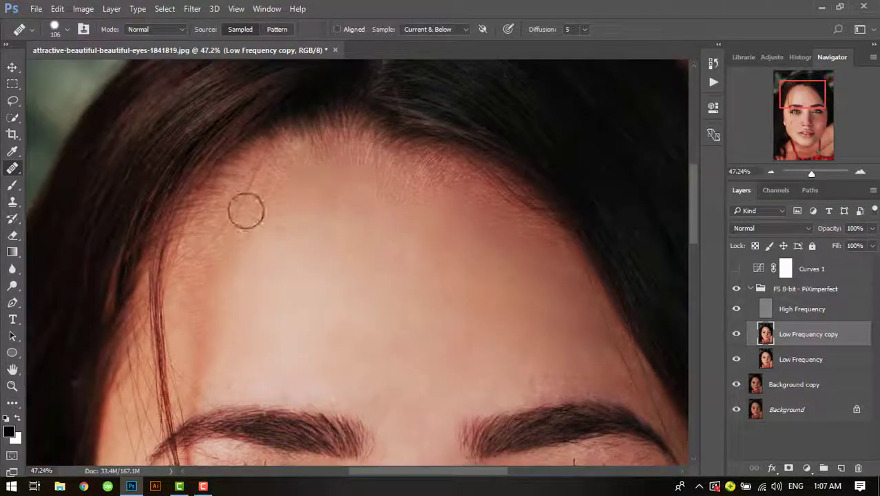
scroll(257, 284, "up", 2)
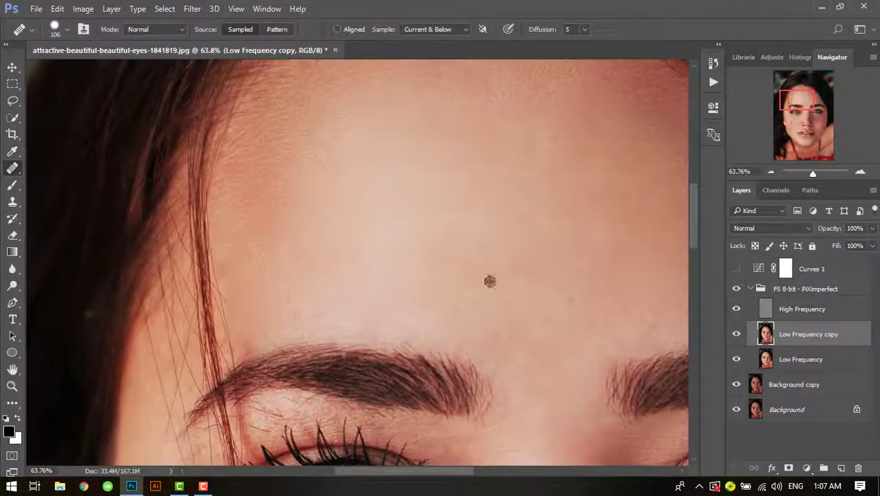
scroll(547, 228, "up", 3)
scroll(368, 221, "down", 3)
scroll(396, 232, "down", 3)
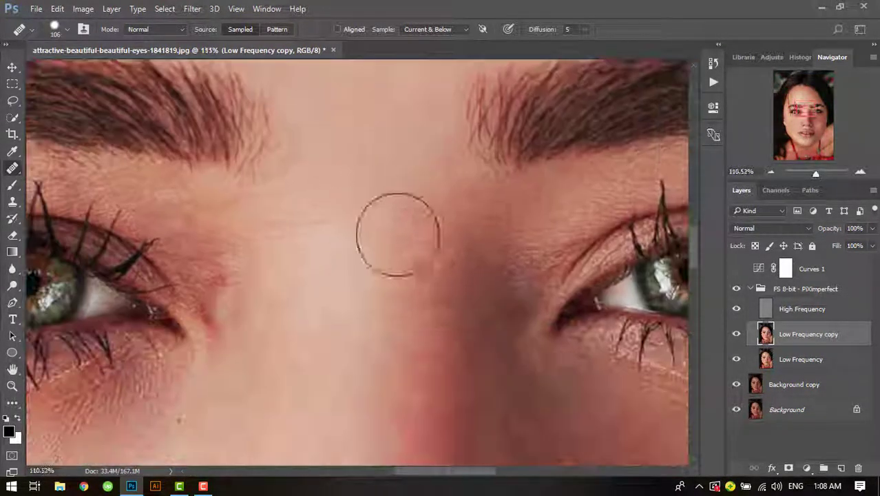
left_click(218, 302)
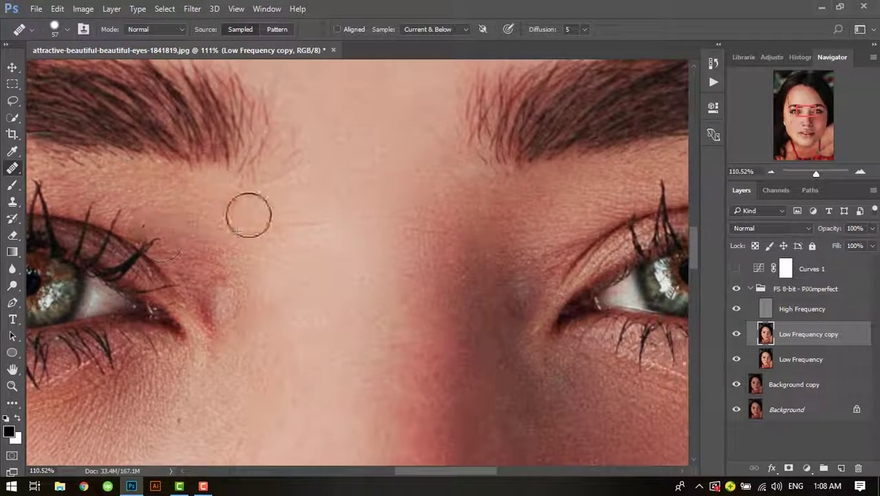
scroll(392, 183, "right", 3)
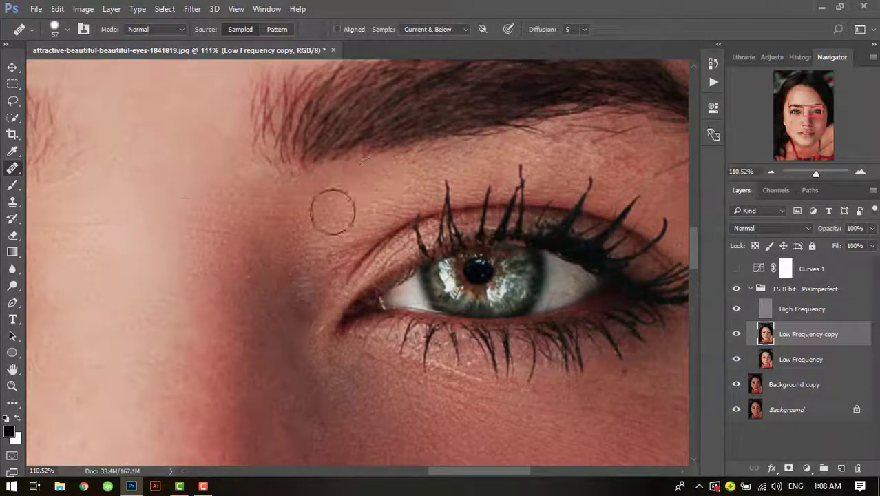
scroll(453, 165, "right", 3)
scroll(477, 132, "down", 1)
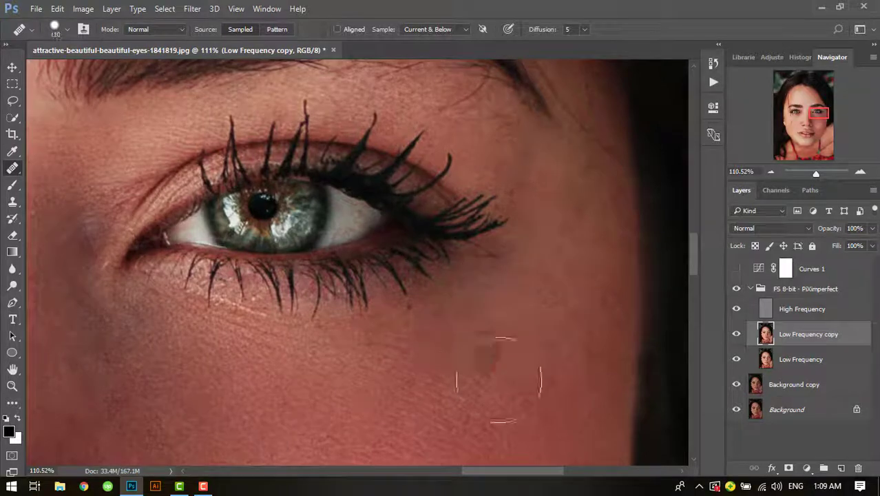
scroll(510, 265, "up", 3, "alt")
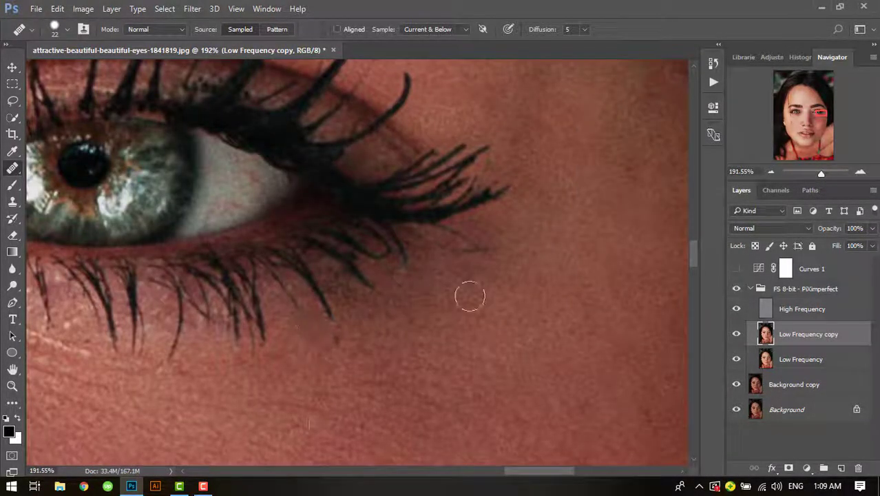
scroll(448, 157, "down", 3, "alt")
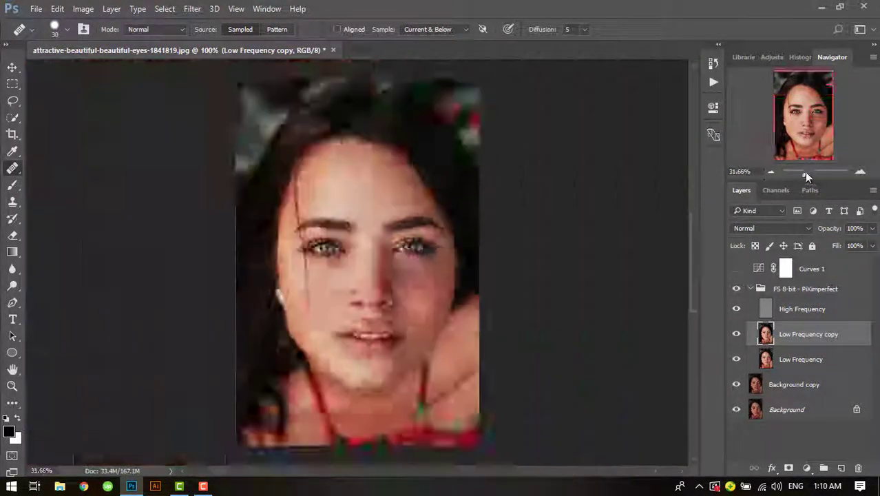
left_click_drag(803, 173, 818, 173)
- Heal the cheek beside the hair strands and mask Low Frequency copy with a size-12 brush
key("ctrl+j")
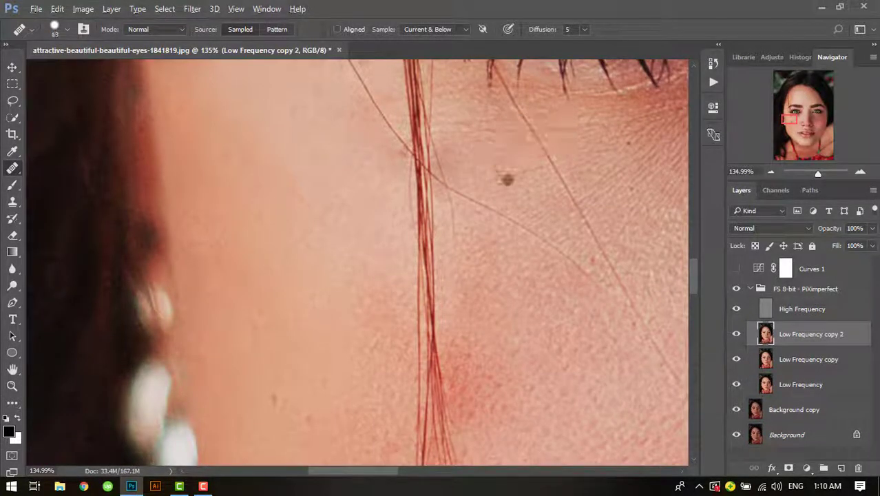
key("bracketright")
key("bracketright")
key("bracketright")
left_click_drag(456, 163, 446, 196)
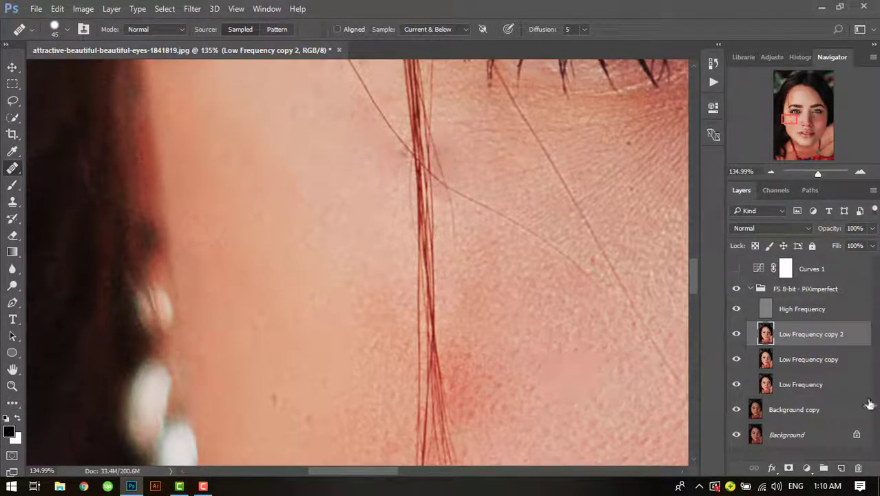
key("b")
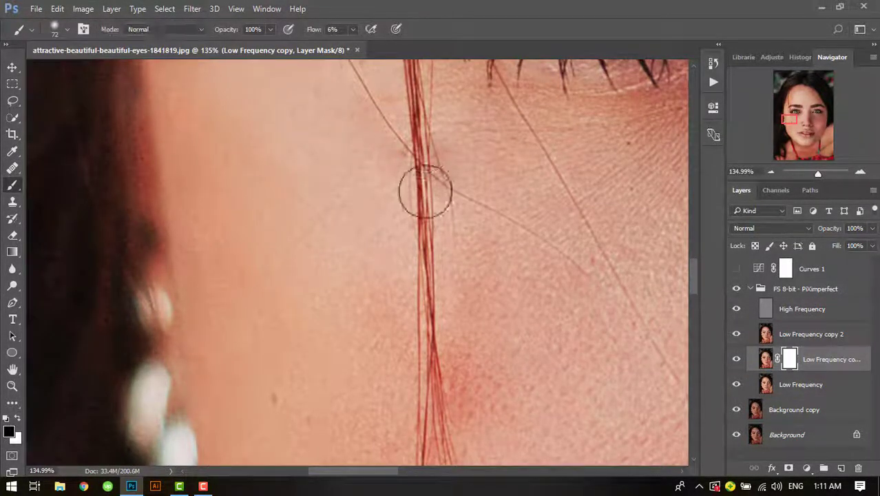
key("bracketleft")
key("bracketleft")
key("bracketleft")
scroll(517, 110, "right", 3)
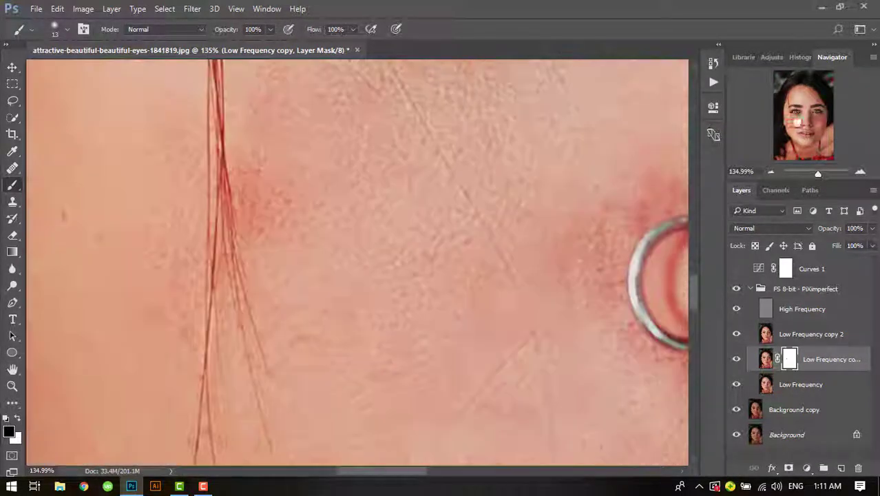
left_click(497, 241)
left_click(427, 191)
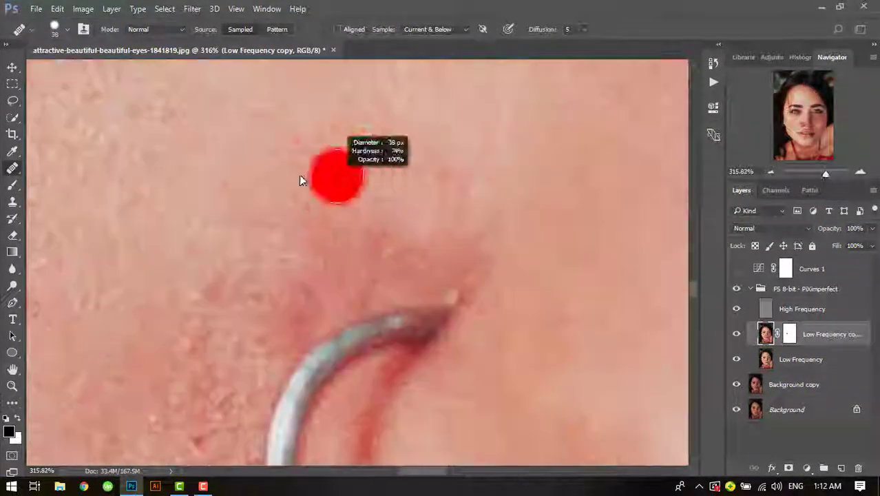
- Heal two shiny spots on the nose bridge with a 26 px brush
left_click_drag(299, 181, 325, 273)
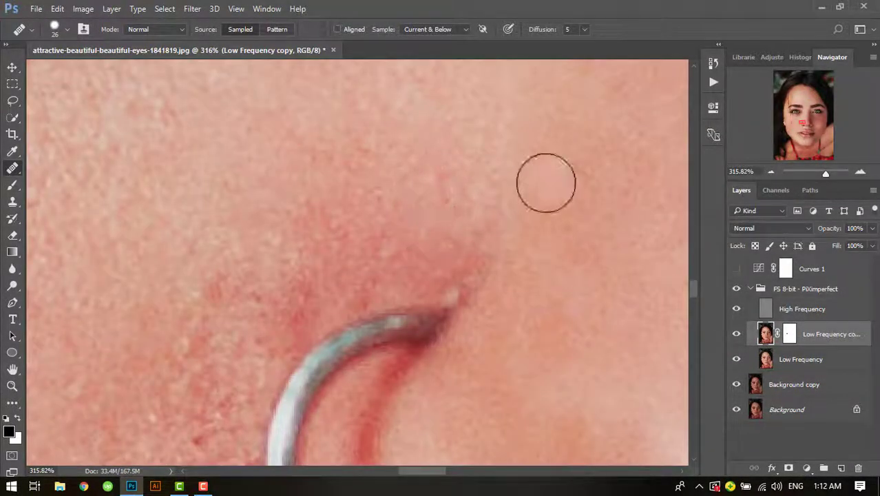
scroll(482, 182, "down", 4)
scroll(424, 183, "left", 4)
scroll(400, 137, "down", 5)
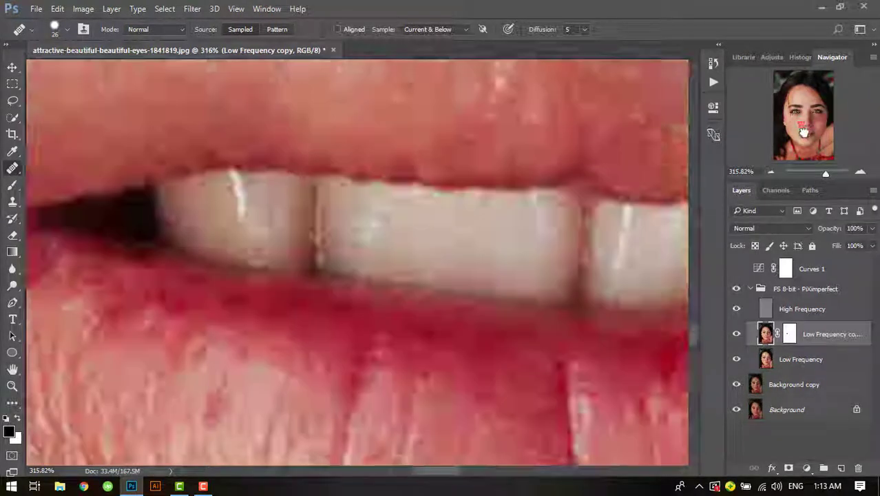
scroll(500, 280, "down", 2)
scroll(413, 283, "down", 2)
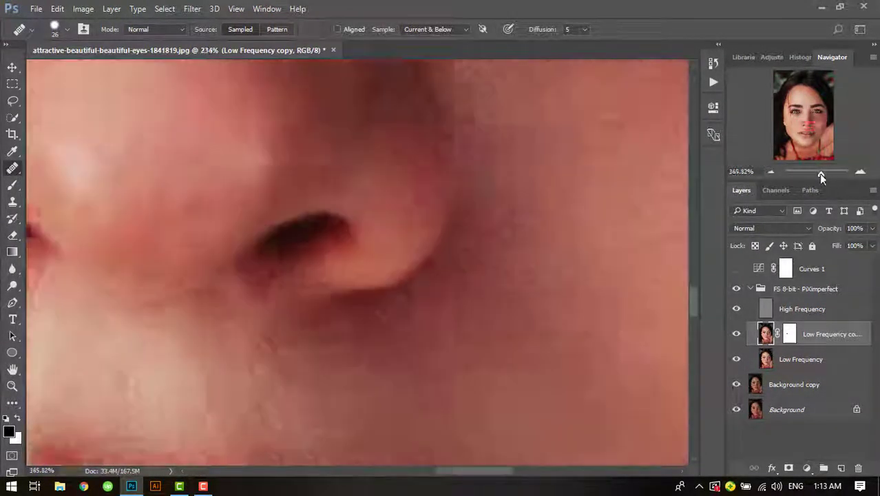
scroll(344, 285, "down", 2)
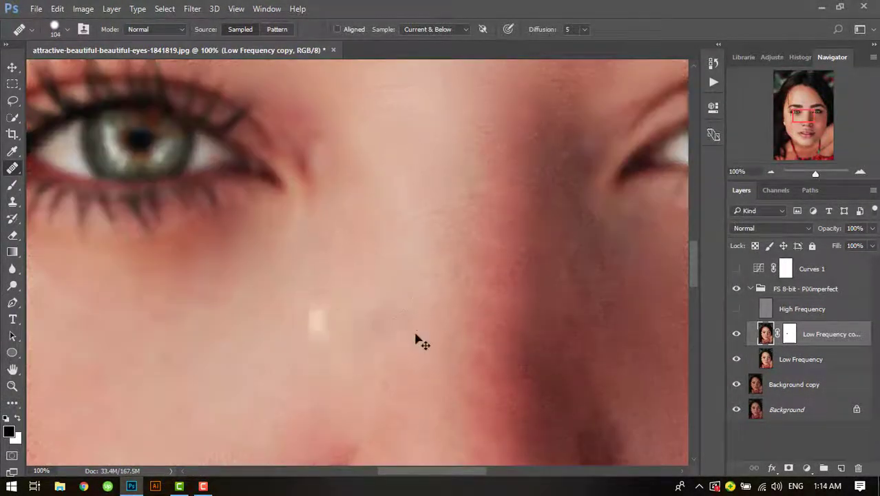
left_click(491, 149)
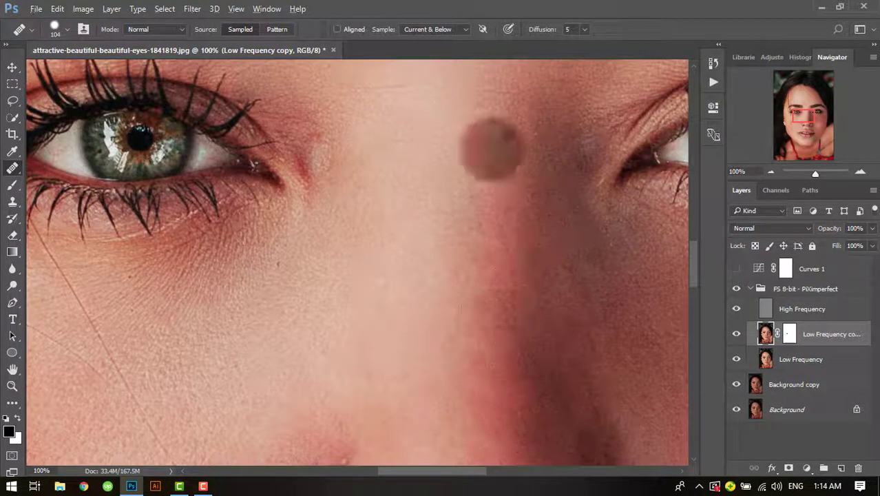
left_click(495, 185)
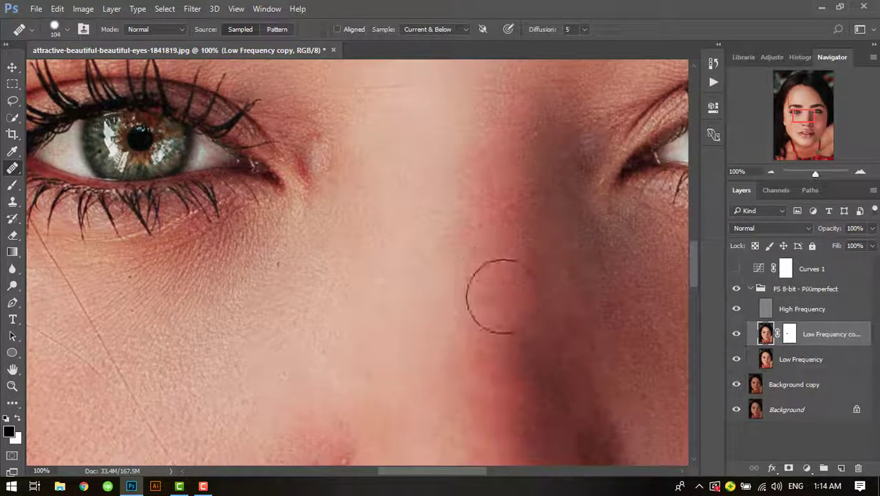
- Duplicate the masked layer as Low Frequency copy 2 and blend away the forehead highlights
key("ctrl+0")
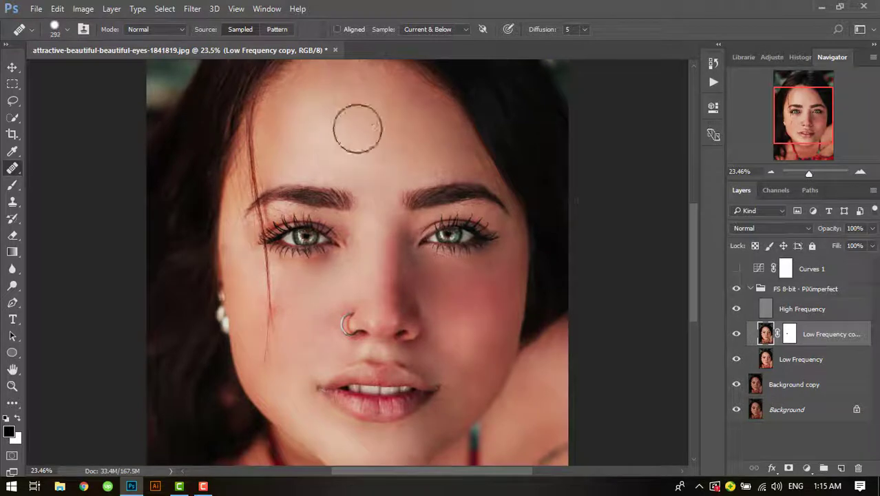
key("ctrl+j")
right_click(345, 128)
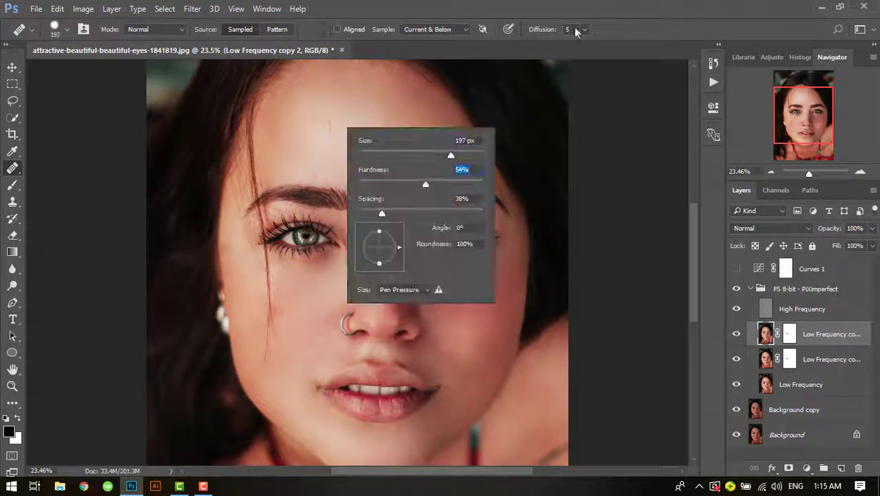
left_click_drag(390, 157, 342, 139)
right_click(384, 151)
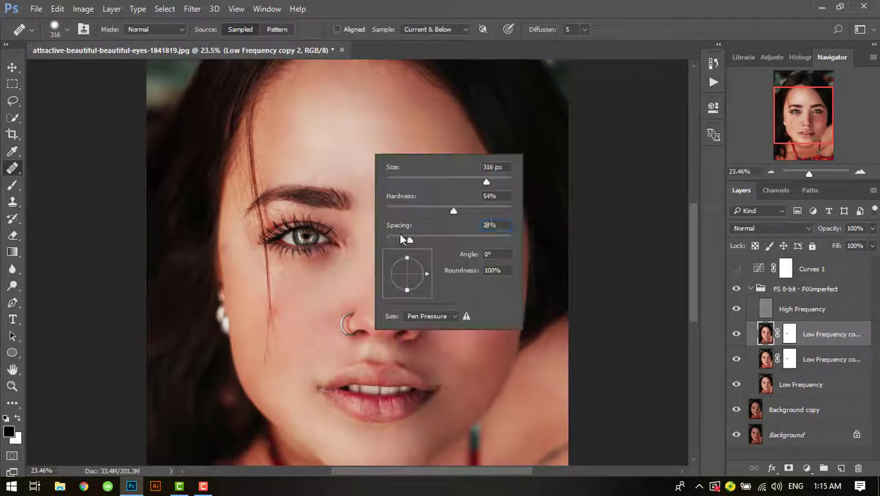
left_click(370, 112)
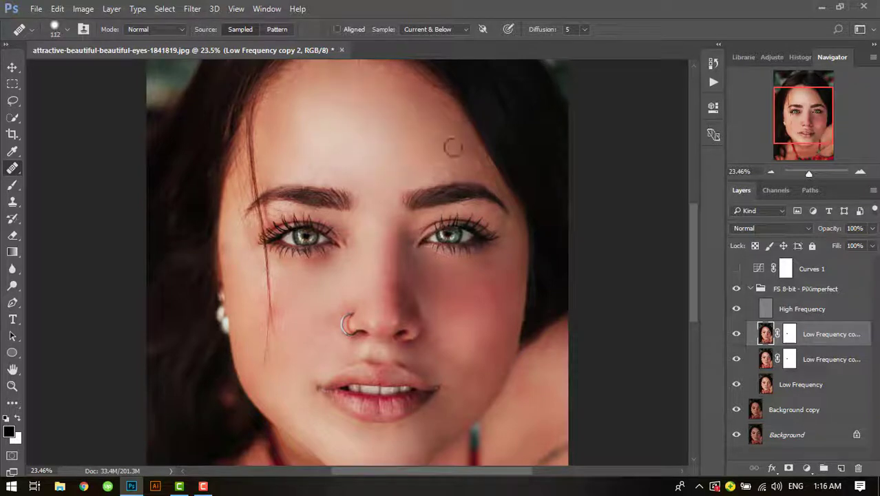
left_click(806, 288)
- Compare before/after, then apply a 3.5 px High Pass to Layer 1 in Overlay mode
left_click(736, 289)
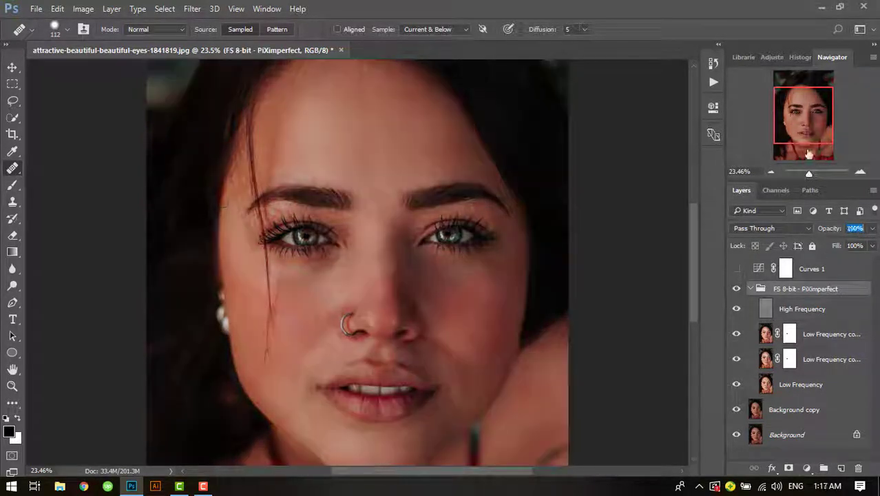
left_click(736, 289)
left_click_drag(805, 177, 807, 175)
double_click(758, 268)
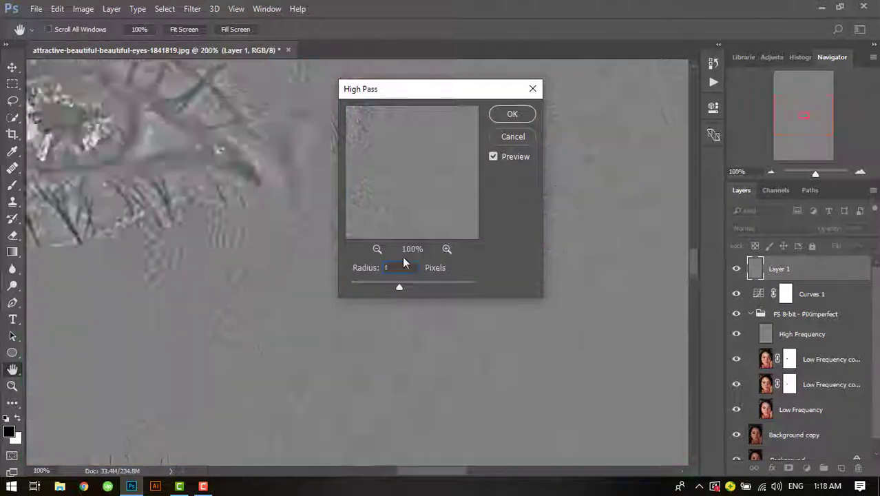
left_click_drag(399, 283, 348, 289)
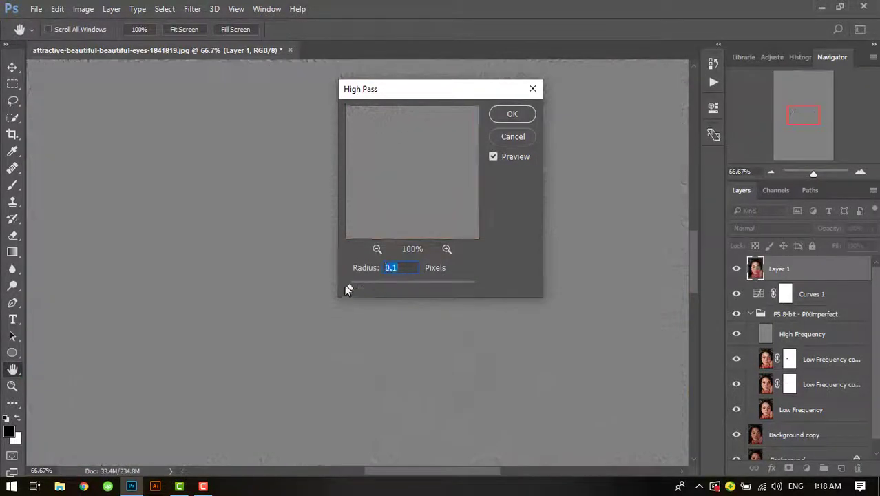
left_click(512, 114)
left_click(771, 227)
left_click(799, 373)
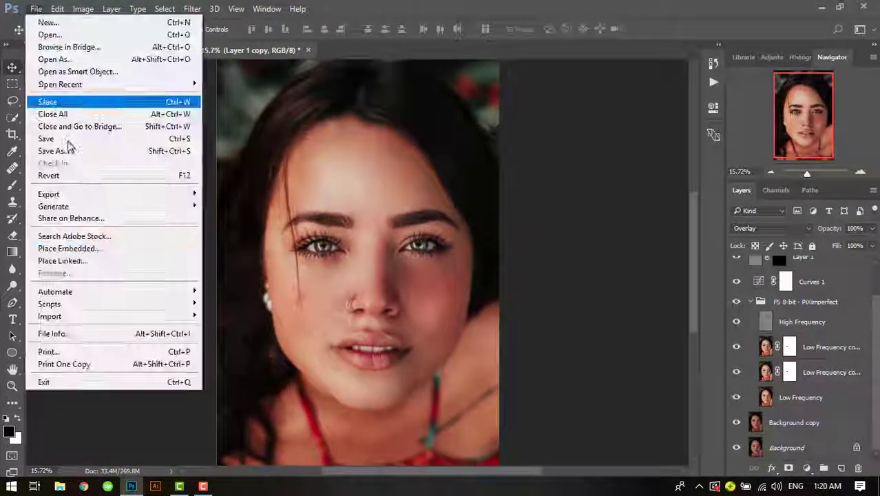
- Duplicate Layer 1 for extra eye sharpening, copy its mask, and set copy 3 to 34% opacity
left_click(69, 150)
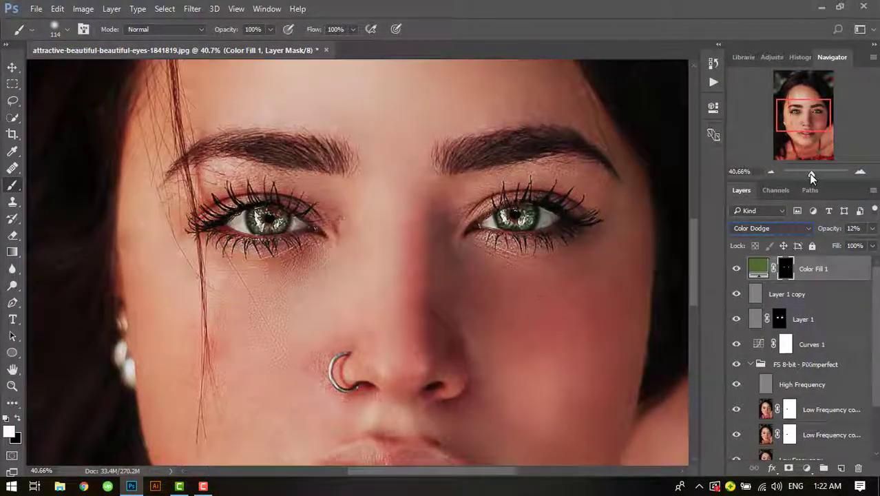
left_click_drag(811, 172, 805, 172)
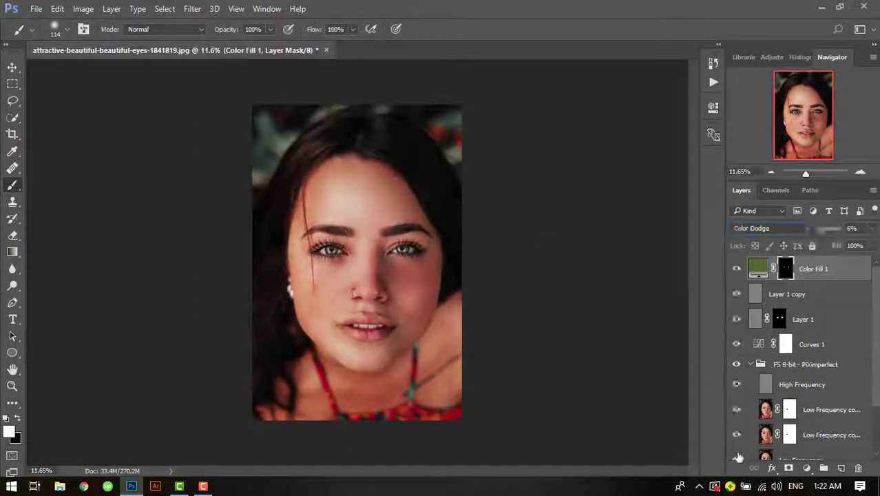
left_click(755, 319)
key("ctrl+j")
key("ctrl+plus")
key("ctrl+plus")
key("ctrl+plus")
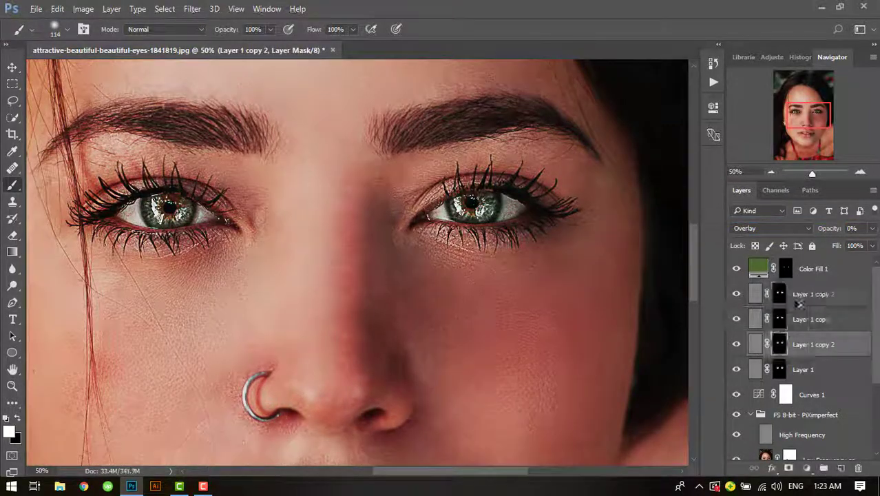
left_click_drag(798, 303, 779, 295)
left_click(779, 320)
left_click(813, 294)
left_click_drag(846, 230, 828, 232)
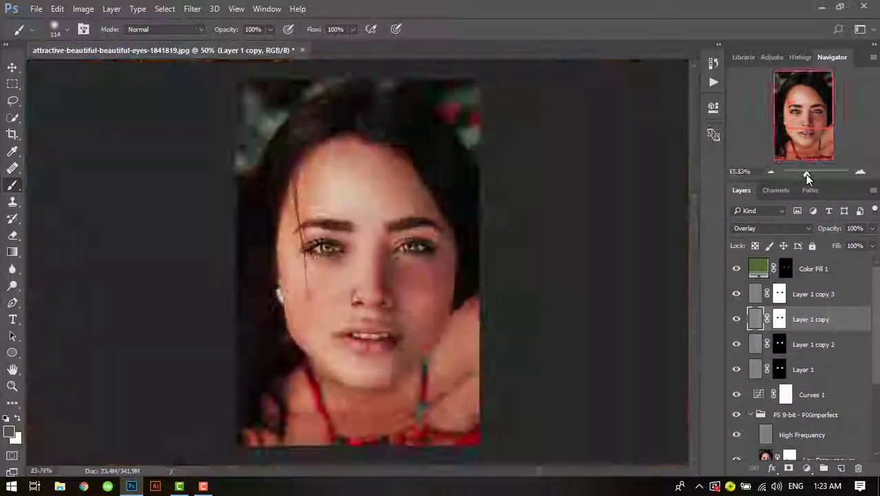
key("ctrl+0")
scroll(798, 344, "down", 3)
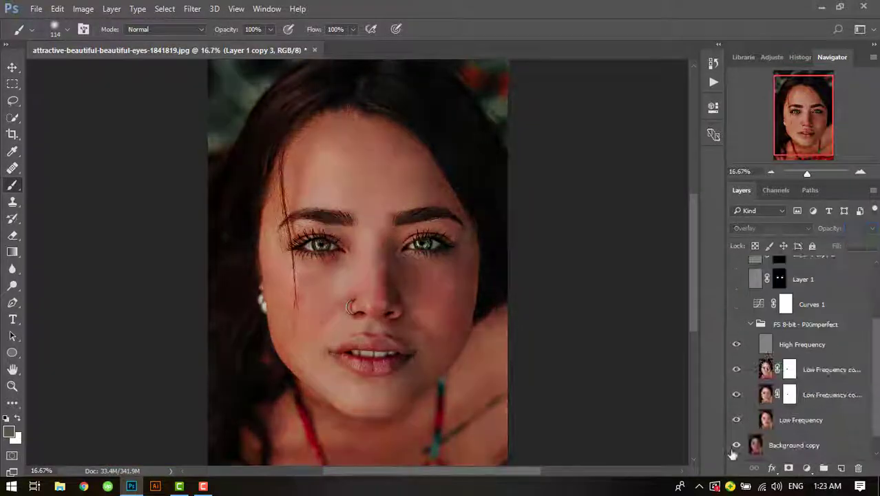
left_click(751, 291)
- Save the portrait as a JPEG with Save As
left_click(35, 8)
left_click(60, 148)
left_click(393, 351)
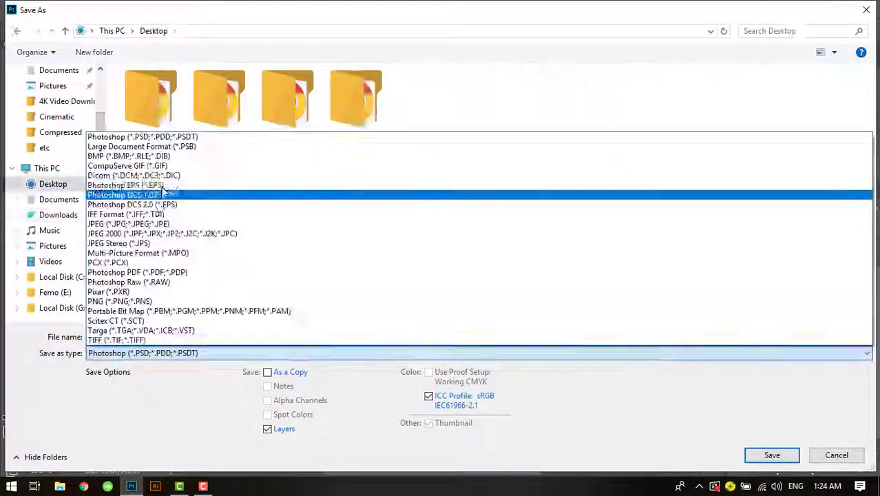
left_click(138, 223)
key("Return")
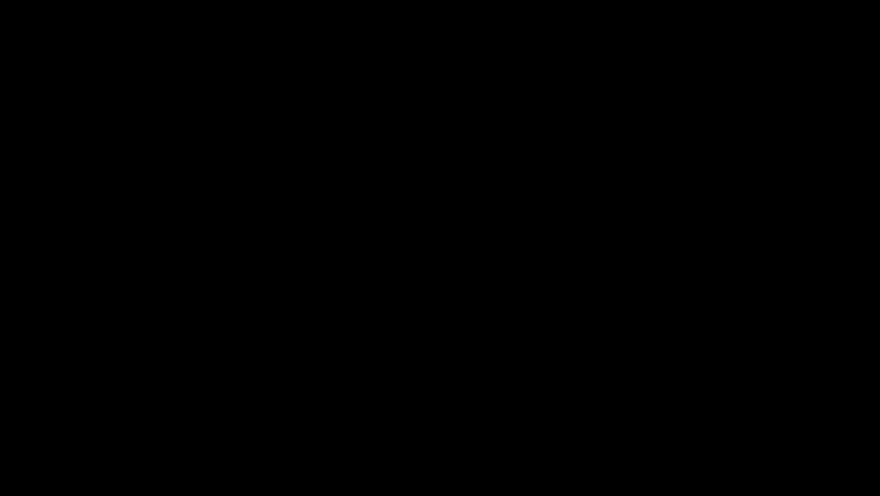